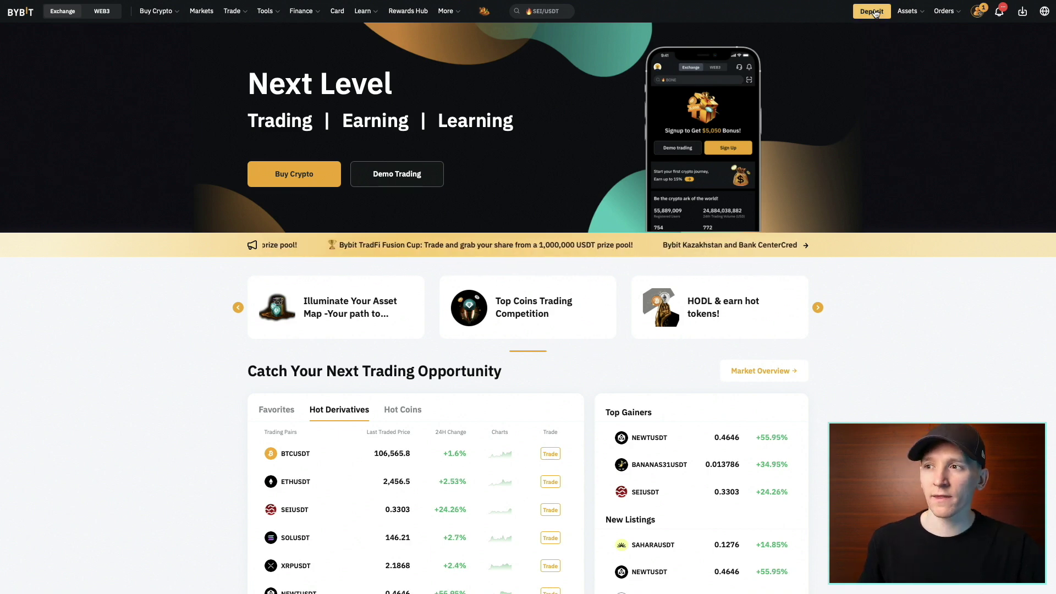
Go to Bybit's Deposit page and pick USDT as the coin.
left_click(872, 11)
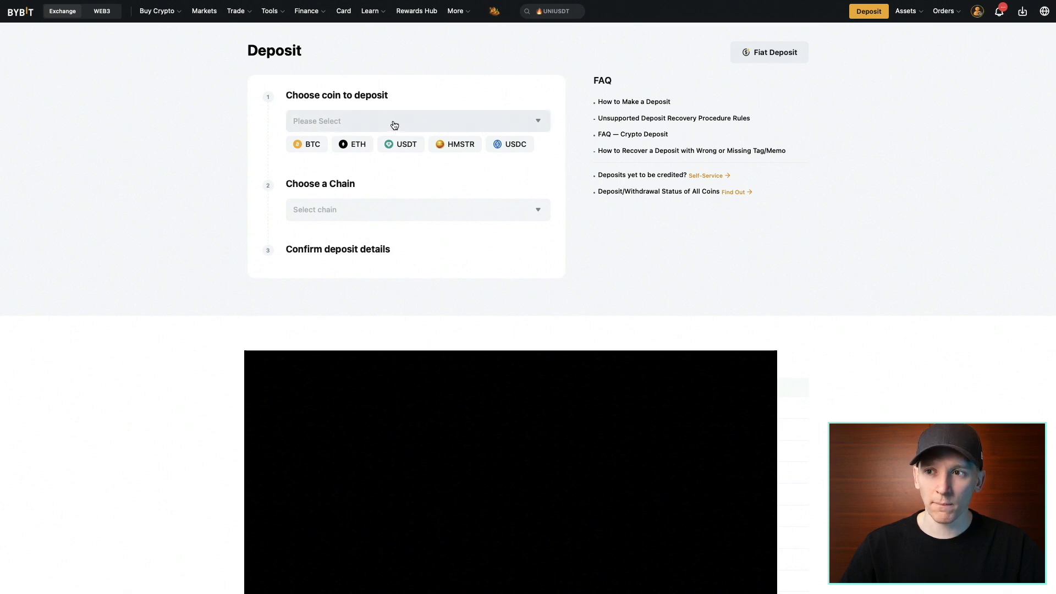
left_click(402, 147)
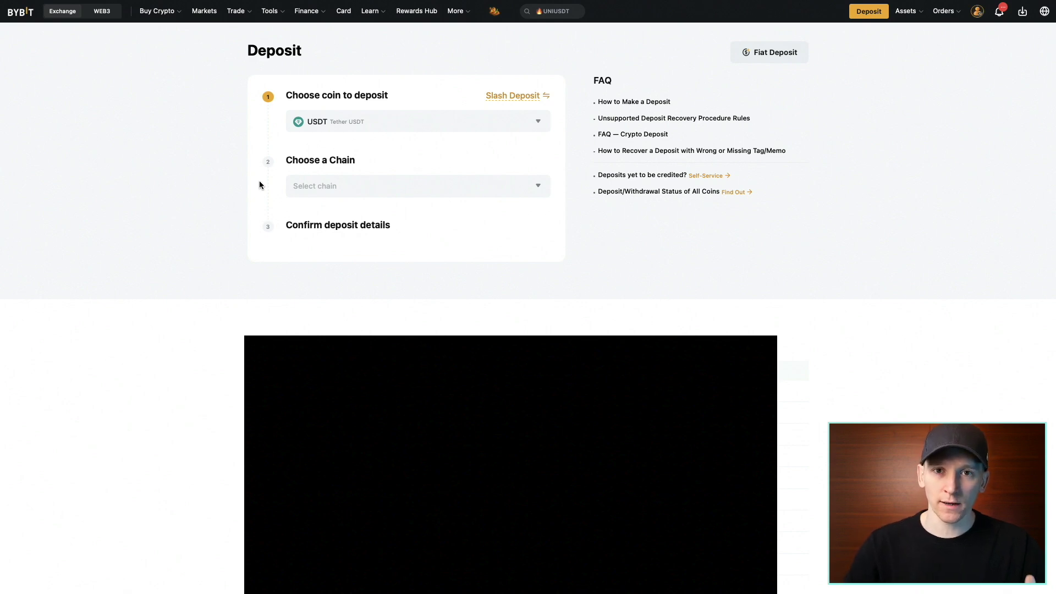
left_click(341, 191)
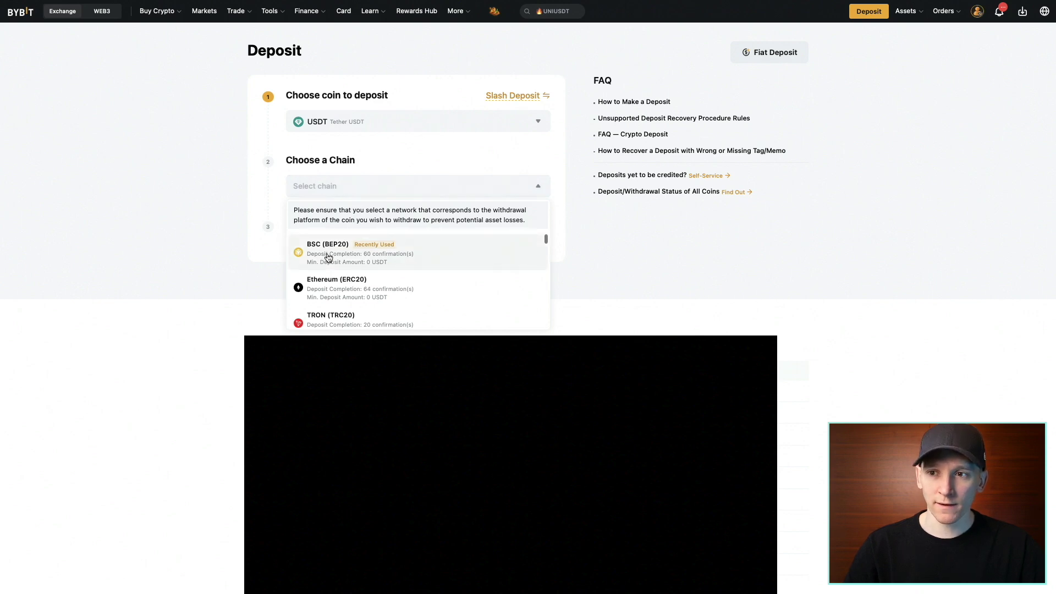
scroll(324, 279, "down", 1)
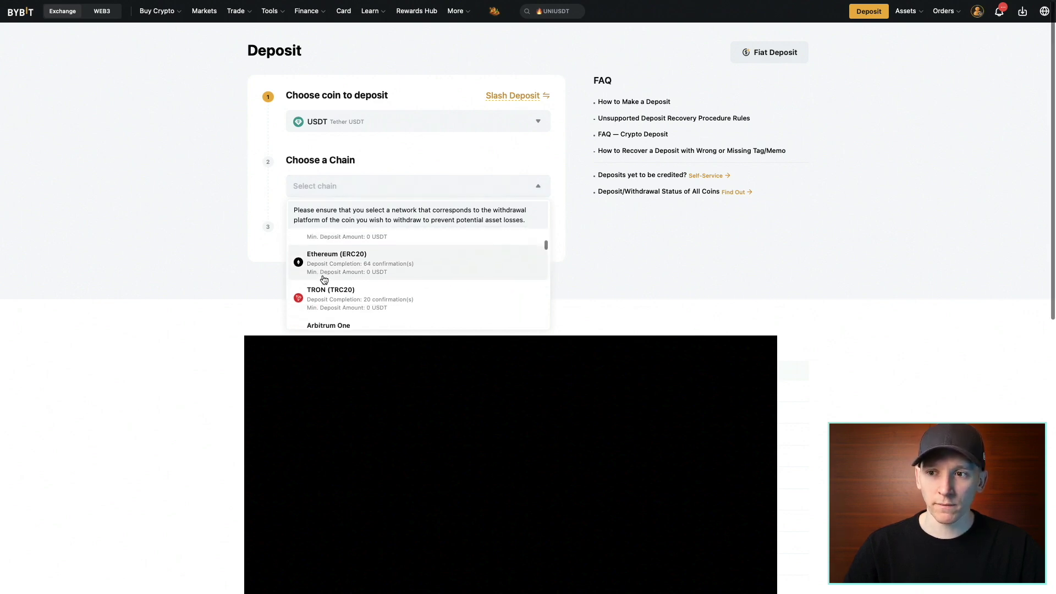
scroll(324, 281, "down", 5)
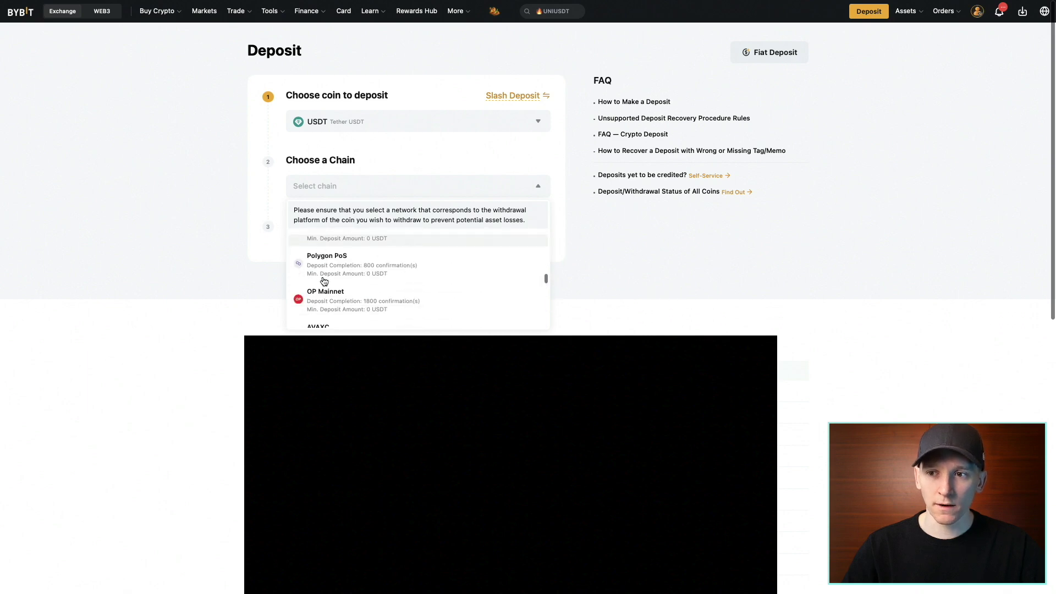
scroll(324, 281, "down", 5)
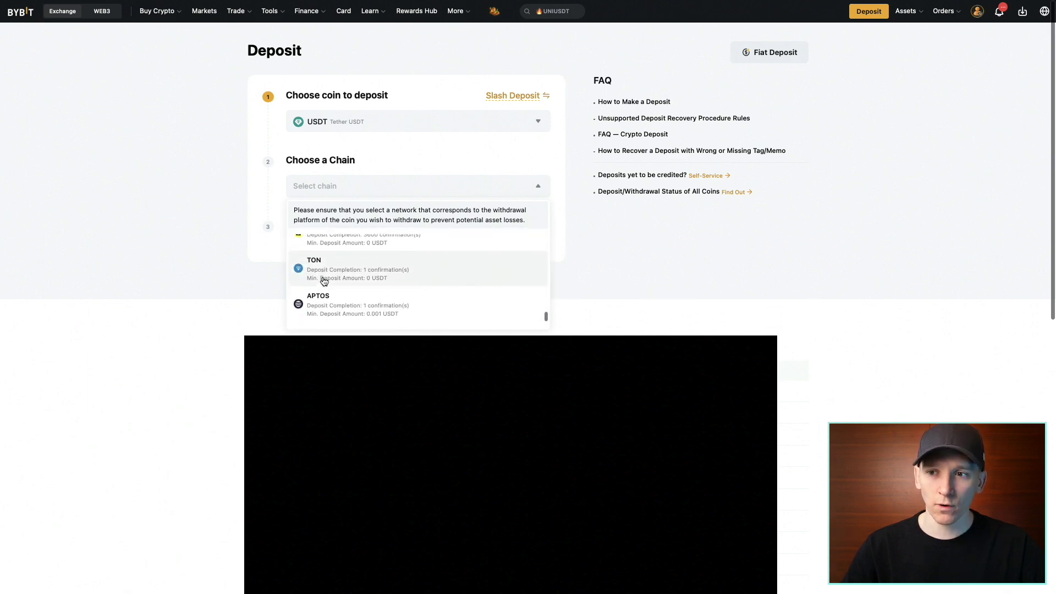
scroll(323, 281, "up", 3)
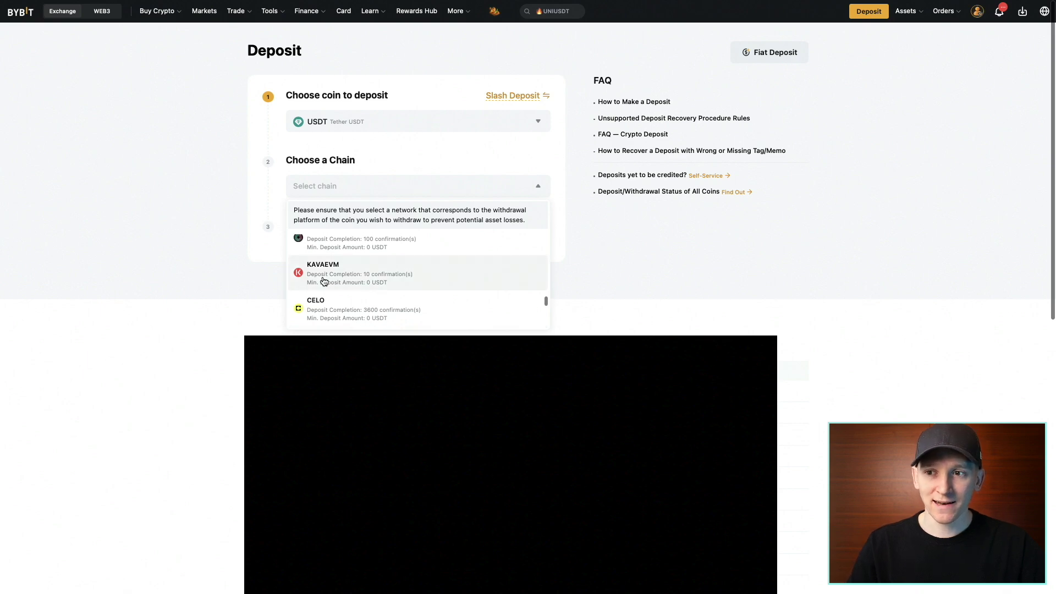
scroll(324, 281, "up", 3)
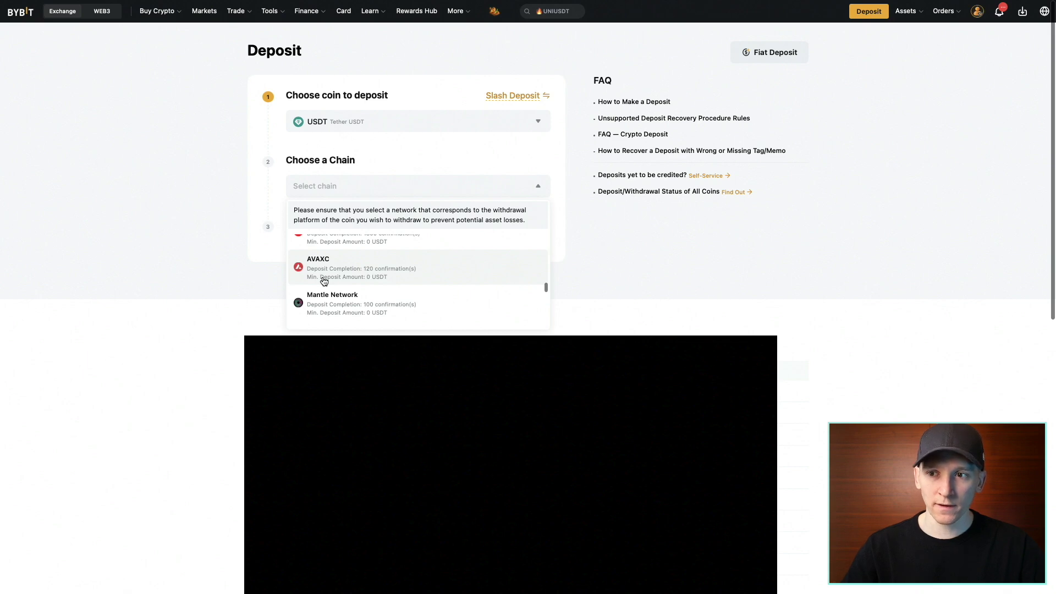
left_click(223, 227)
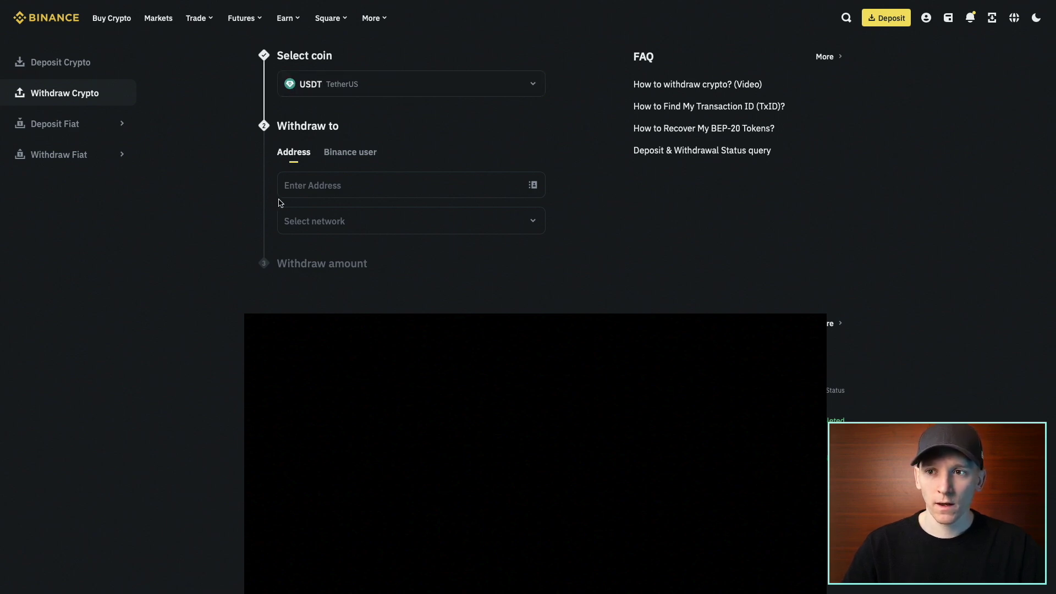
Select BSC (BNB Smart Chain BEP20) from Binance's withdrawal network list.
left_click(313, 225)
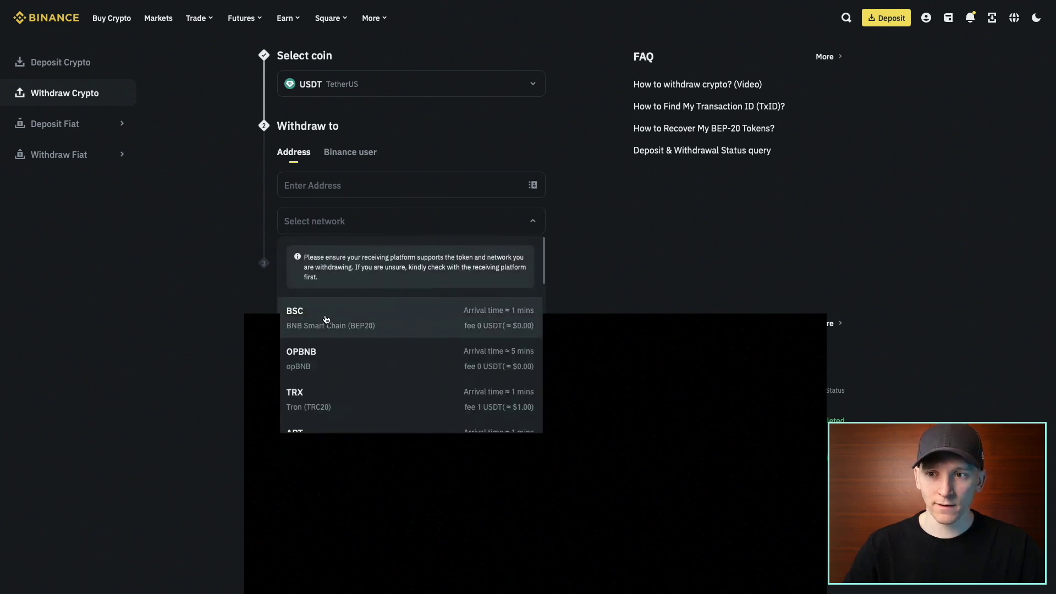
scroll(326, 318, "down", 3)
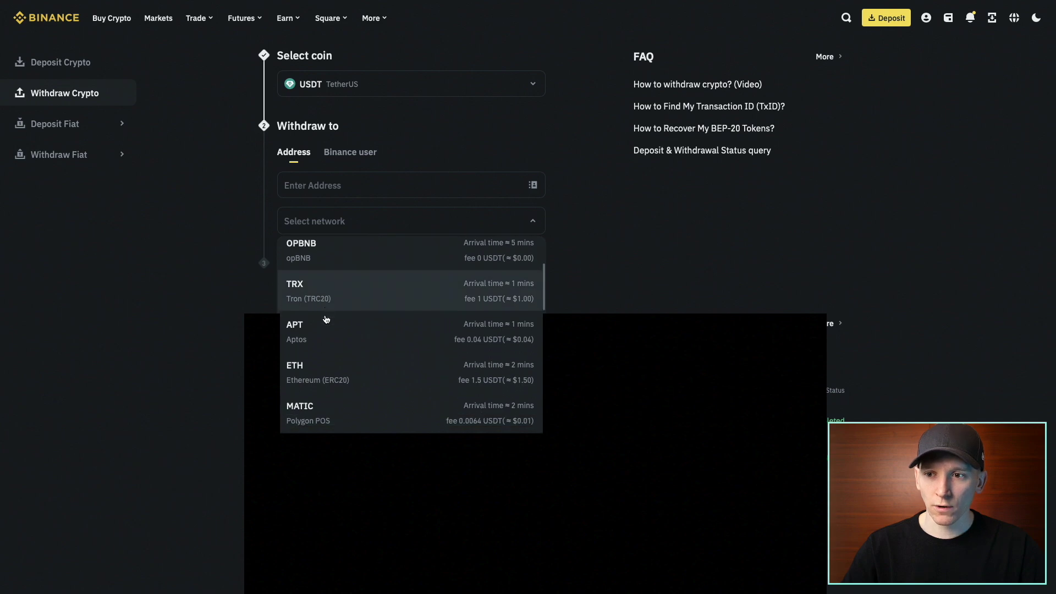
scroll(326, 319, "down", 3)
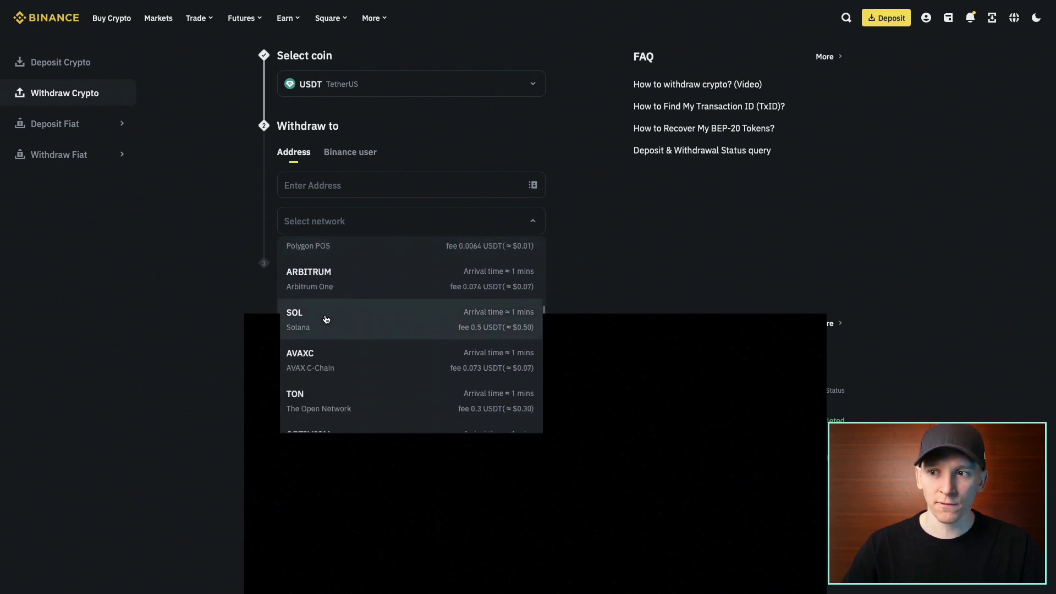
scroll(327, 319, "up", 6)
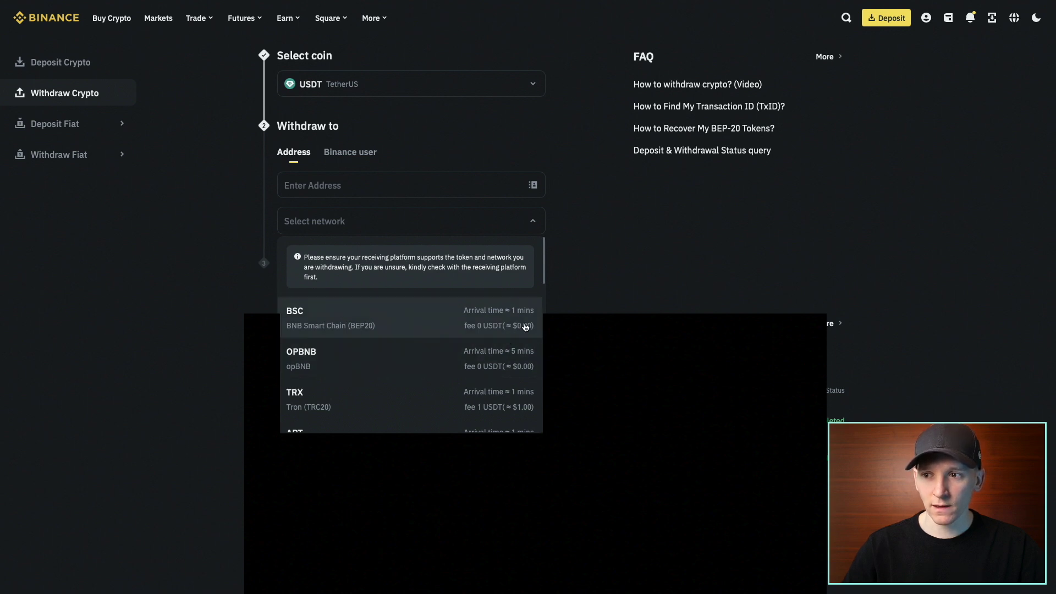
left_click(345, 322)
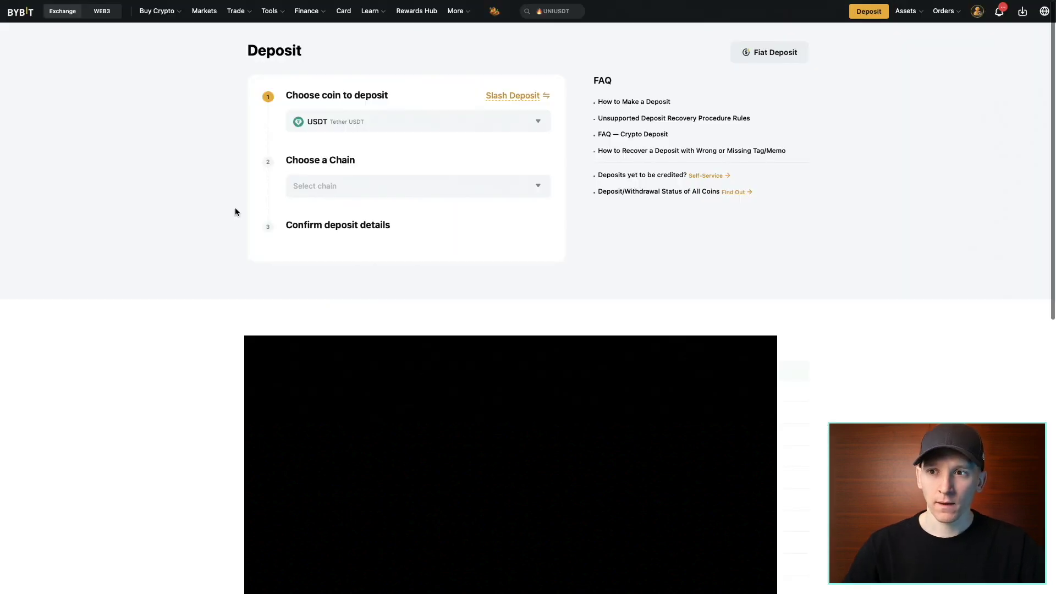
Choose BSC (BEP20) as the Bybit deposit chain and confirm the Important Notice.
left_click(320, 192)
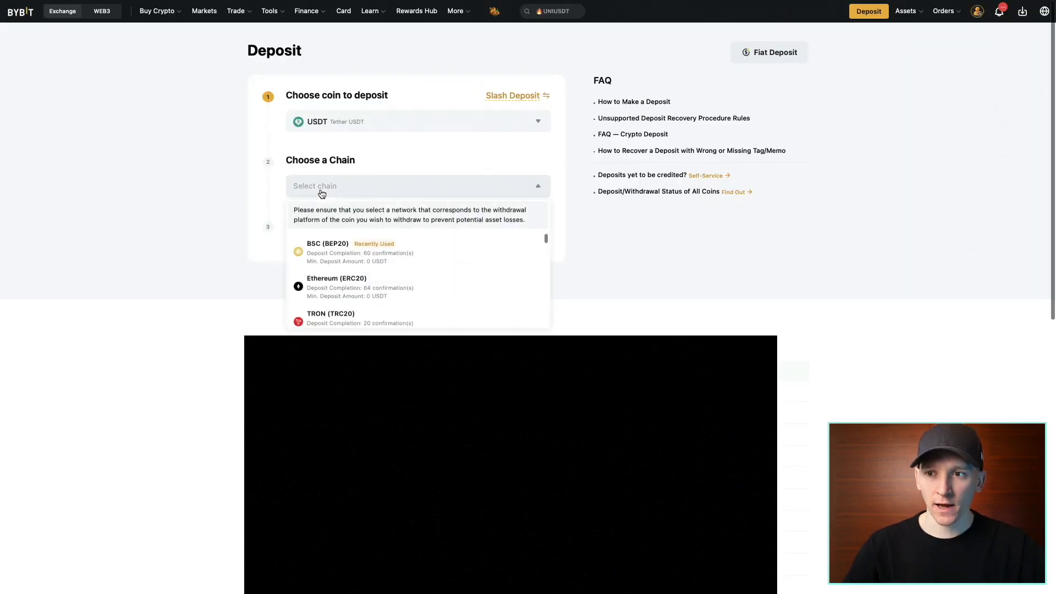
left_click(323, 255)
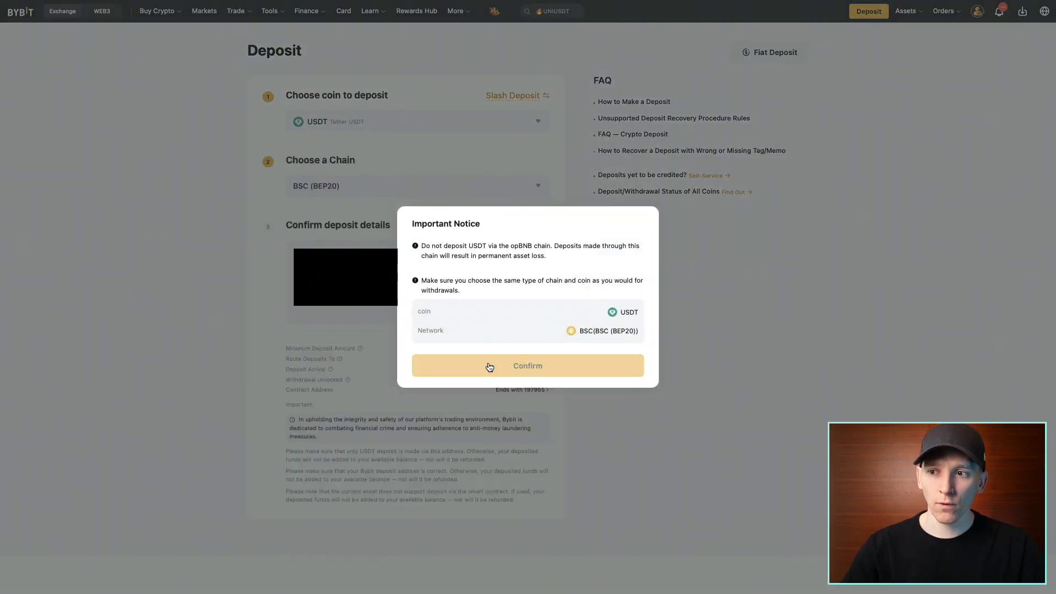
left_click(489, 366)
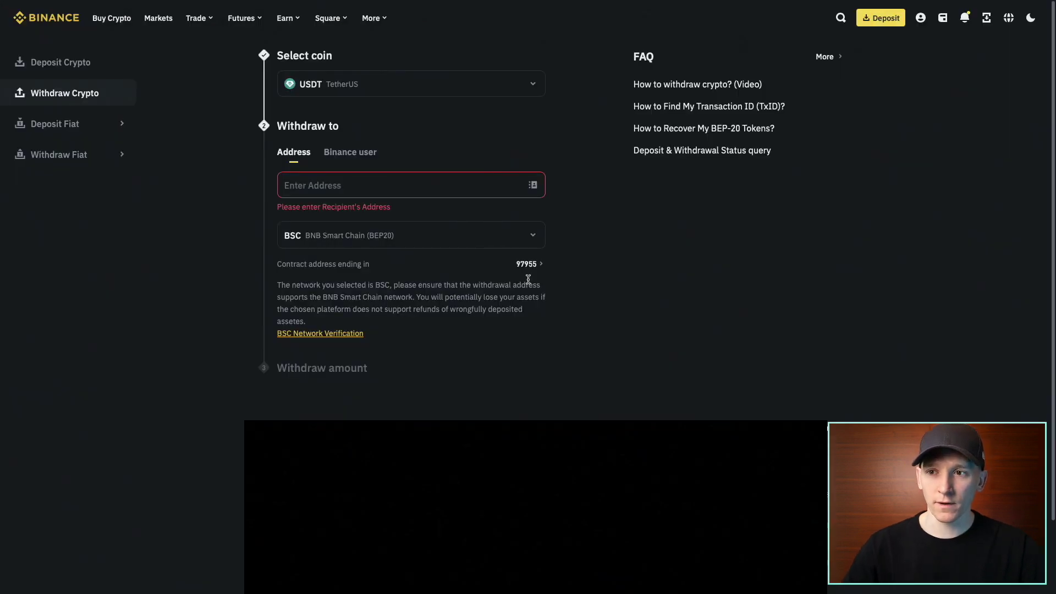
left_click(313, 185)
key("ctrl+v")
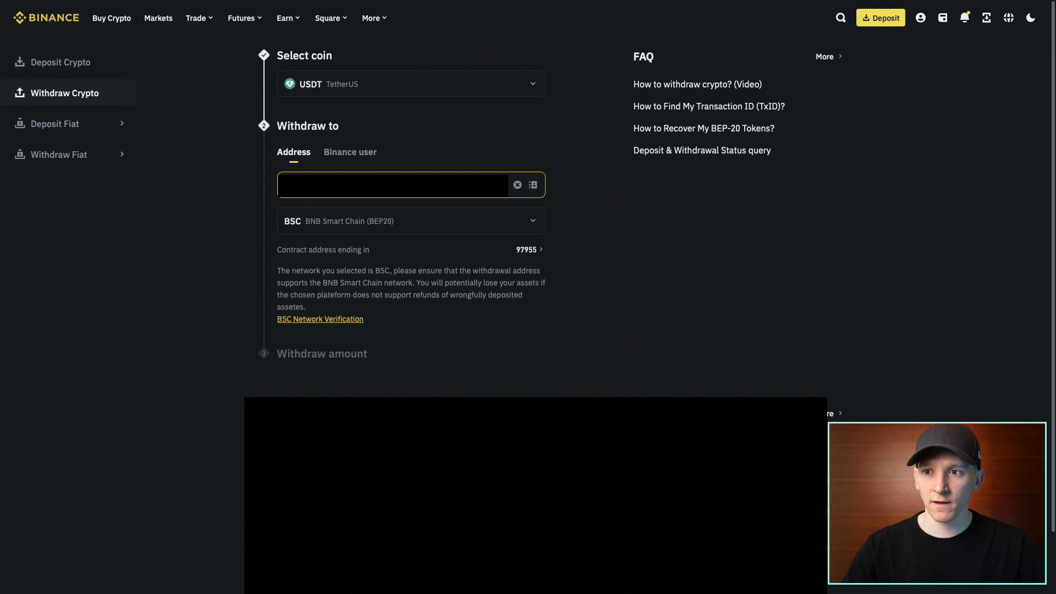
left_click(246, 220)
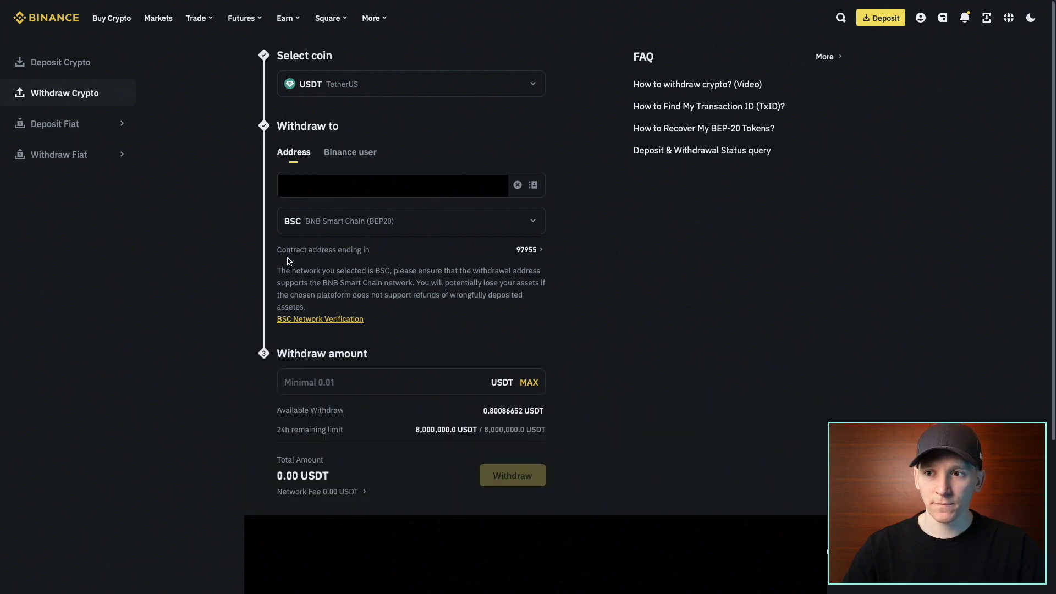
left_click(529, 382)
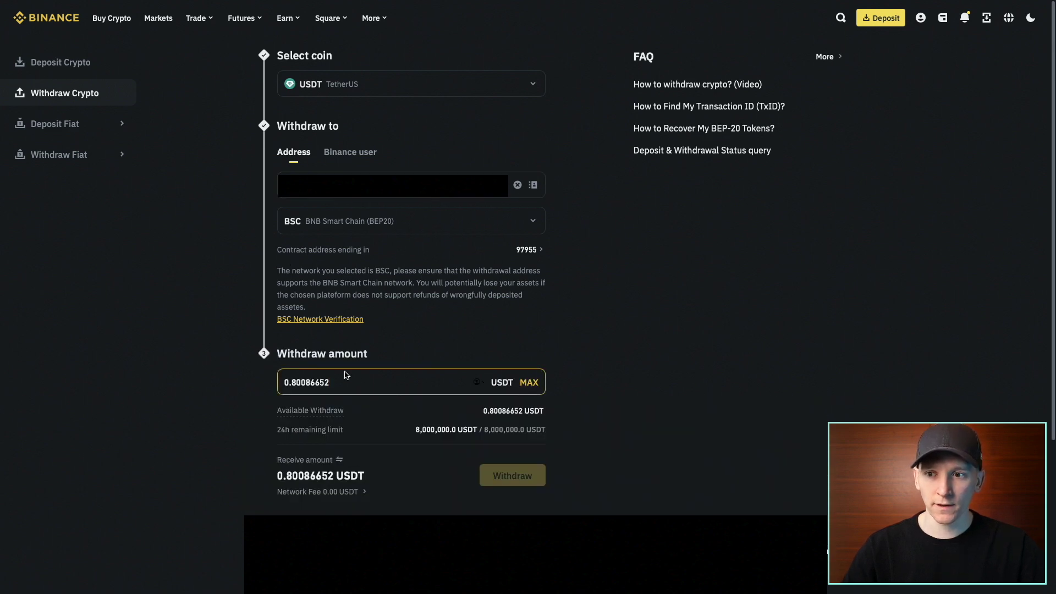
left_click(516, 185)
left_click(224, 197)
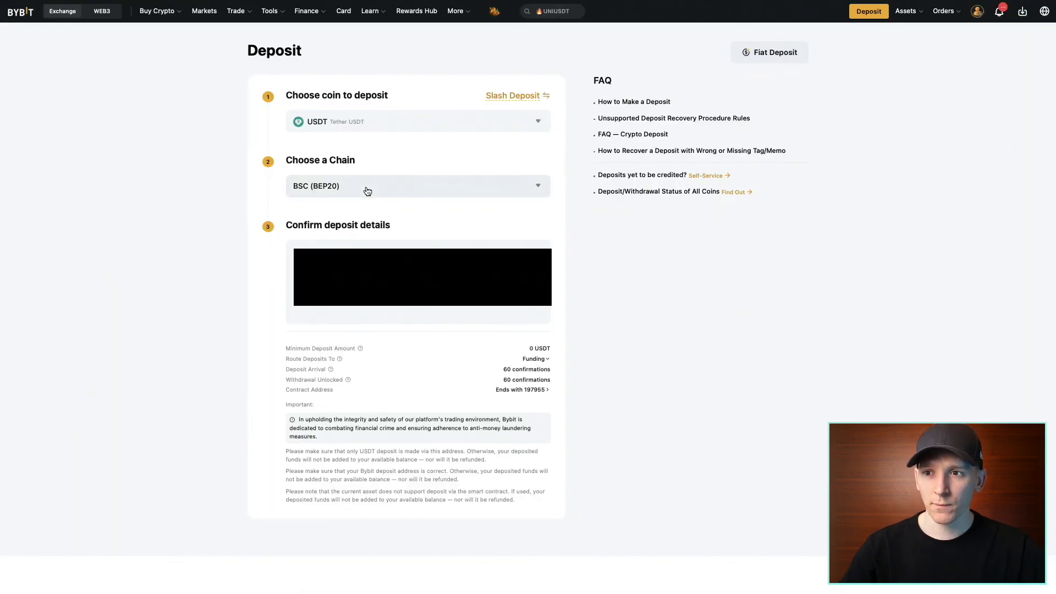
Change the Bybit deposit chain dropdown from BSC (BEP20) to TRON (TRC20).
left_click(368, 187)
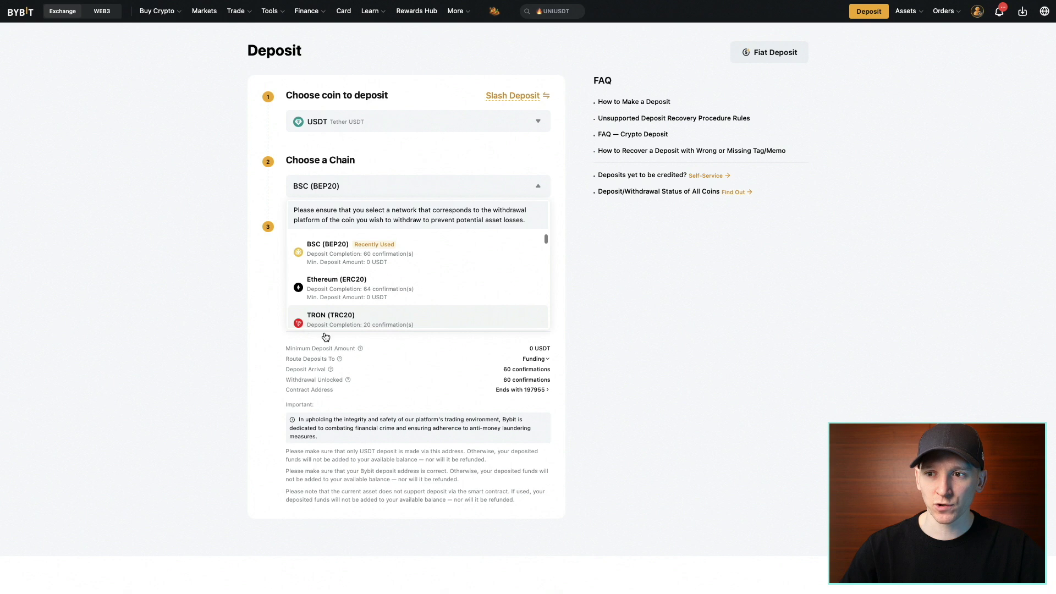
left_click(319, 316)
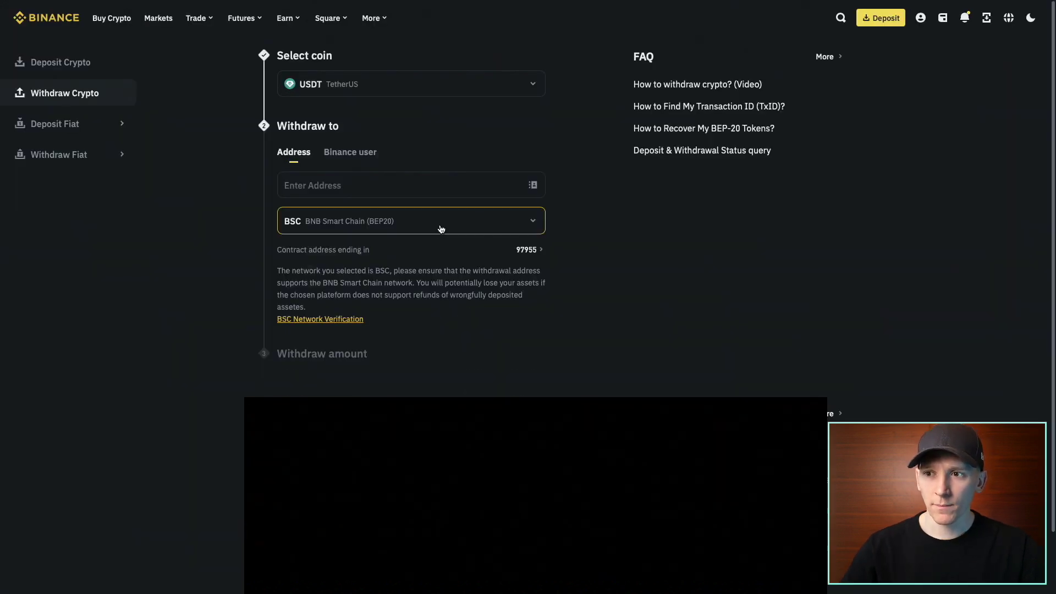
Choose Tron (TRC20) as the withdrawal network and paste the recipient address.
left_click(440, 227)
scroll(314, 335, "down", 3)
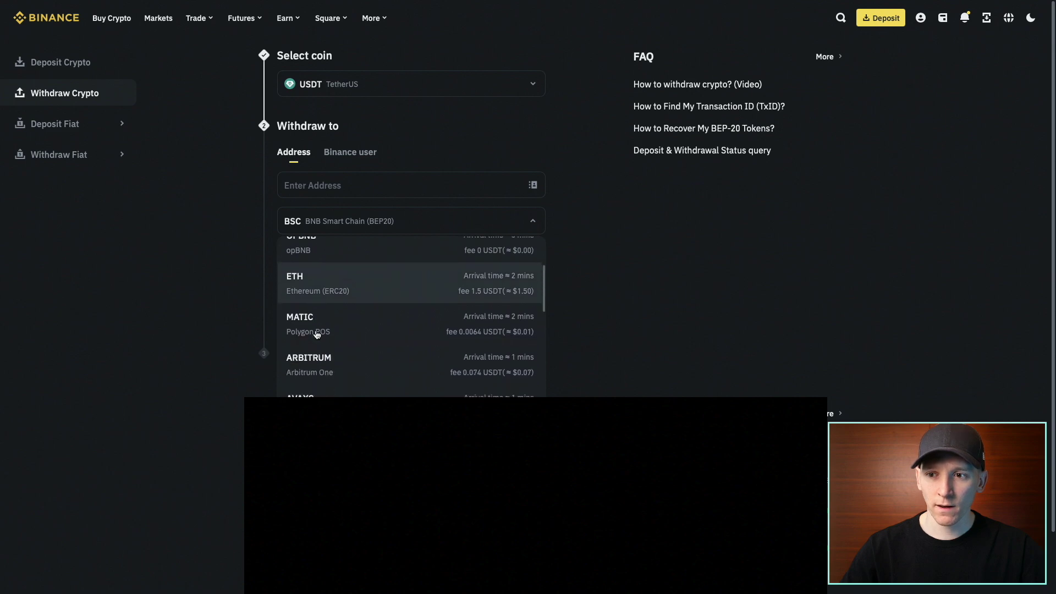
scroll(317, 335, "down", 5)
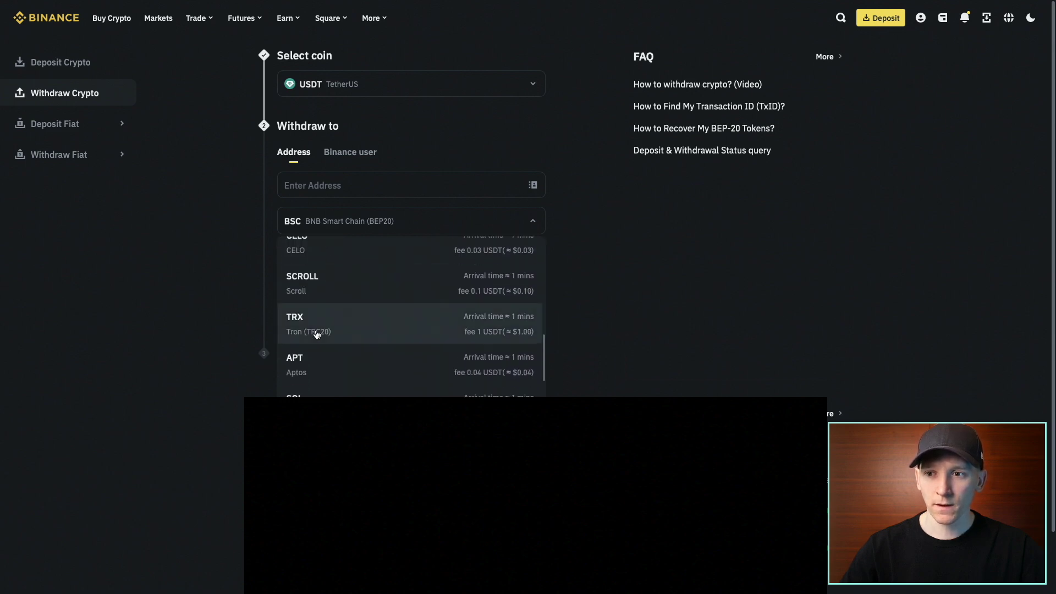
left_click(305, 329)
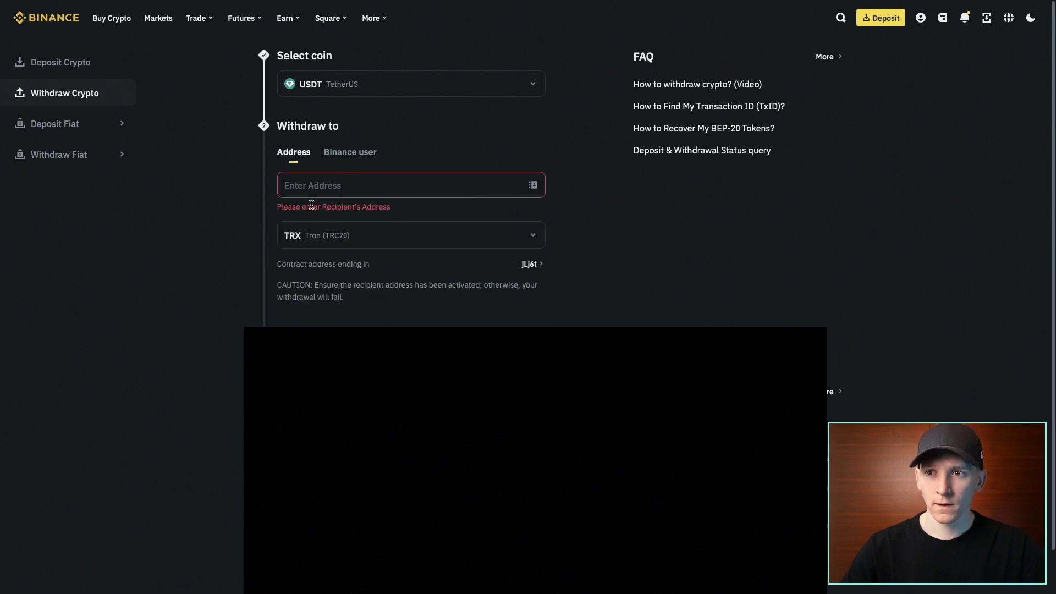
left_click(307, 184)
key("ctrl+v")
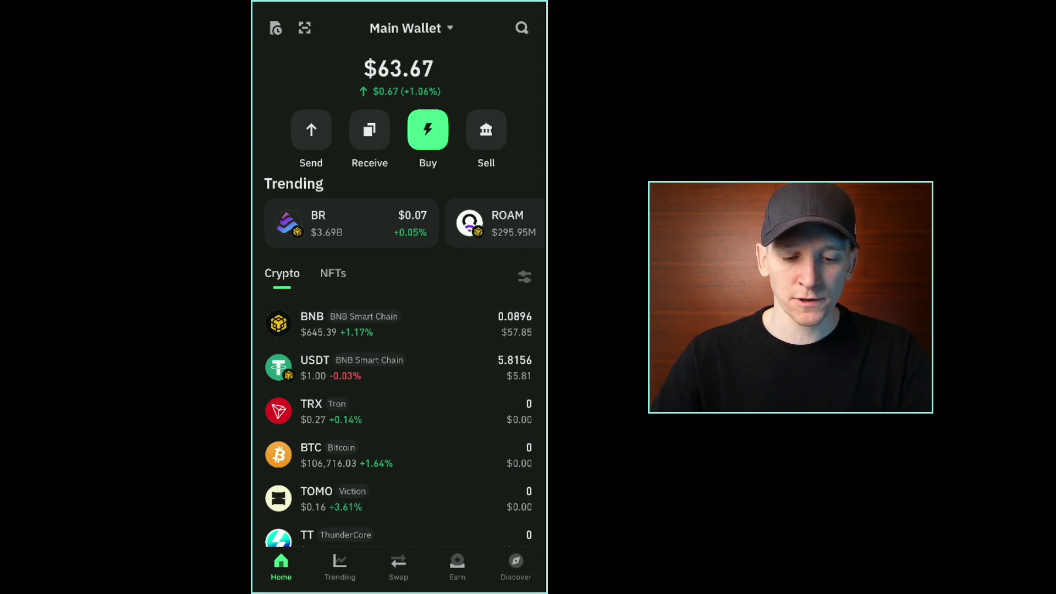
Open the USDT (BNB Smart Chain) token page showing 5.815676 USDT.
scroll(398, 330, "down", 5)
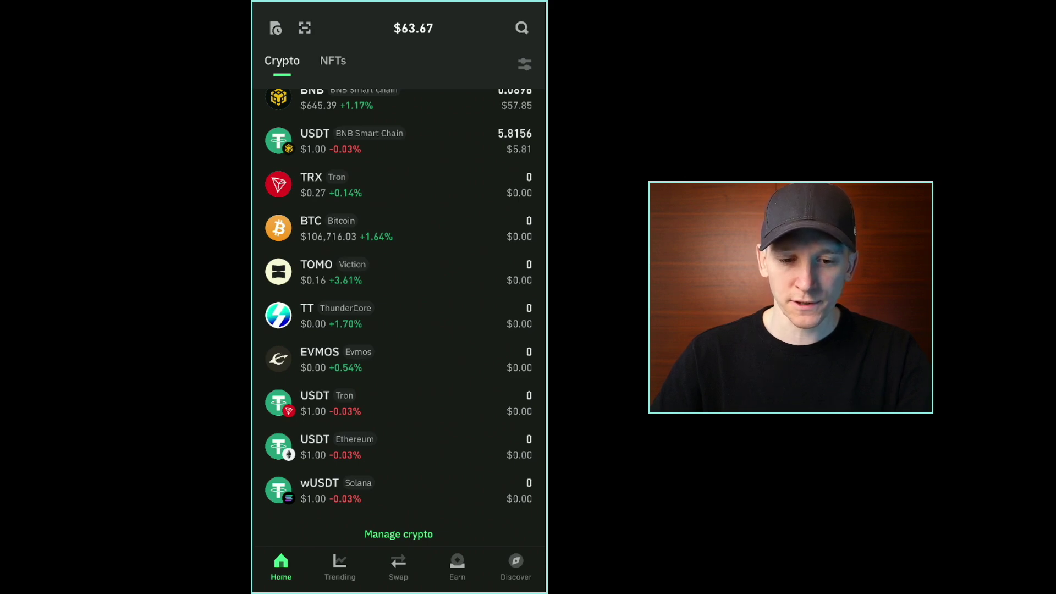
scroll(399, 319, "up", 5)
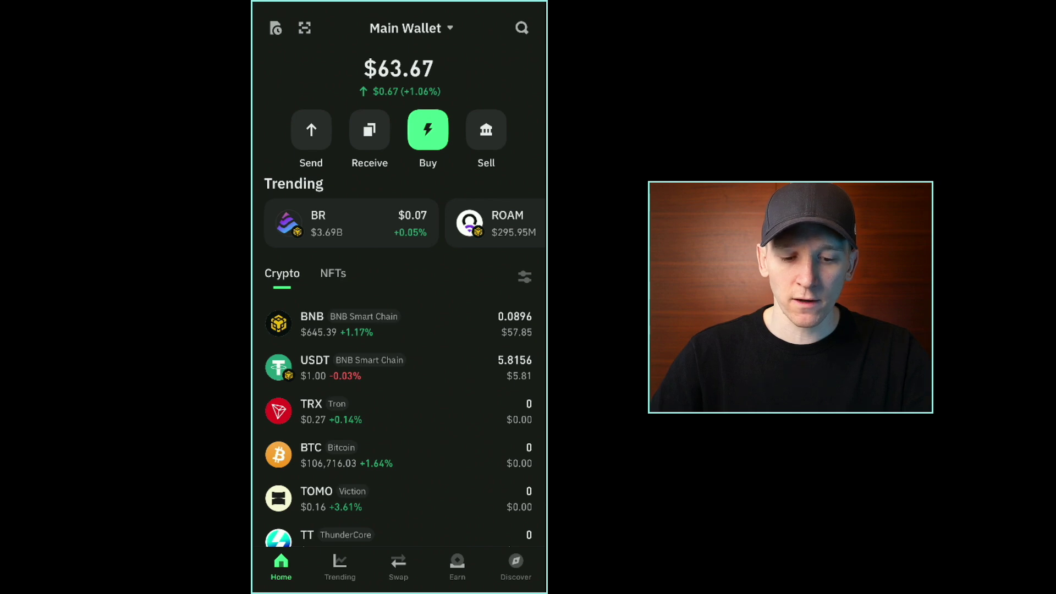
left_click(352, 367)
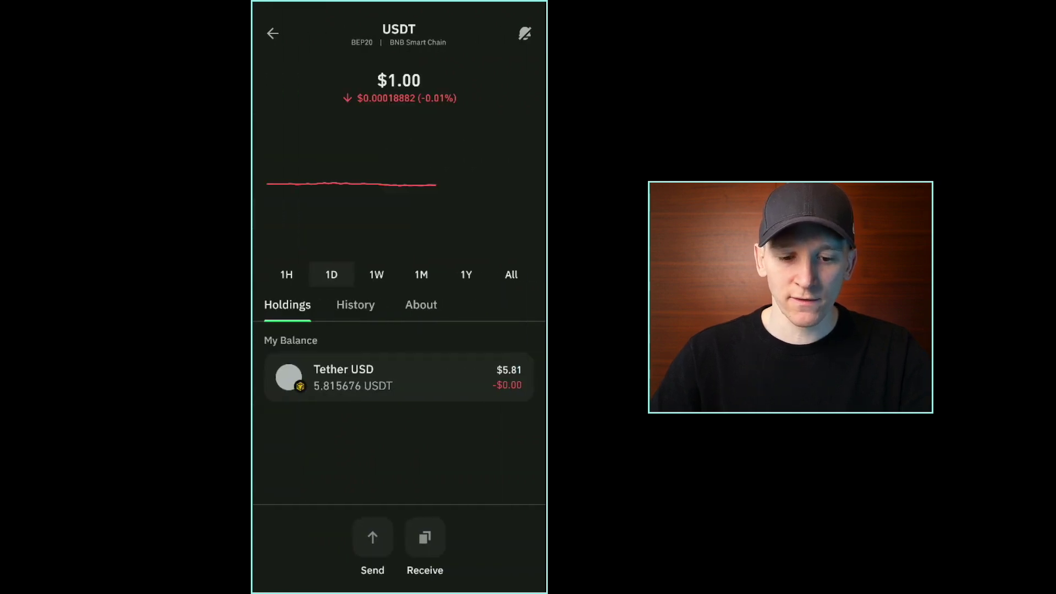
scroll(398, 275, "up", 1)
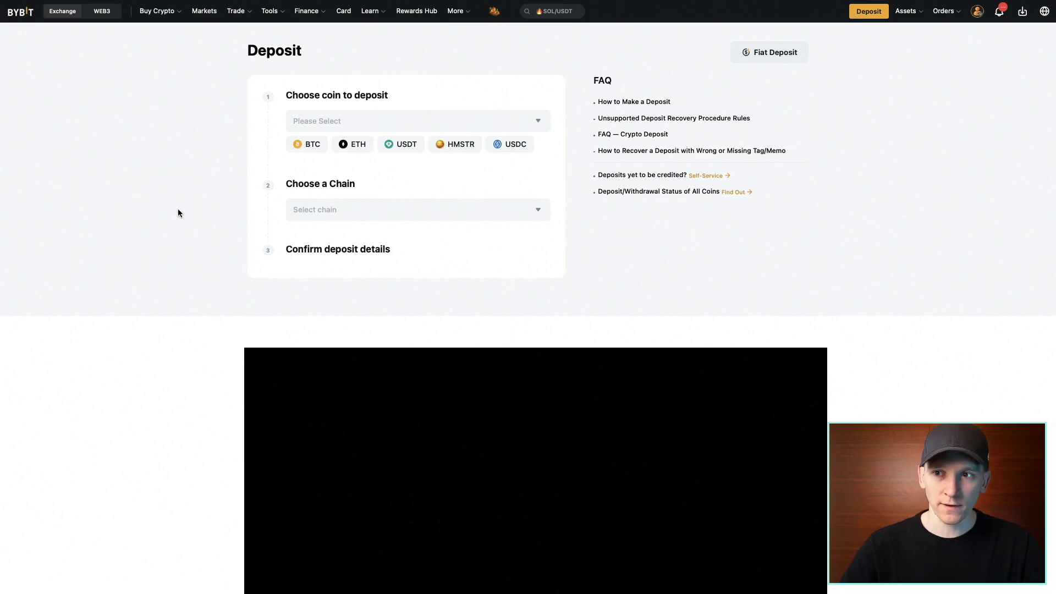
Select USDT and BSC (BEP20), then confirm the notice to reveal the deposit address.
left_click(412, 148)
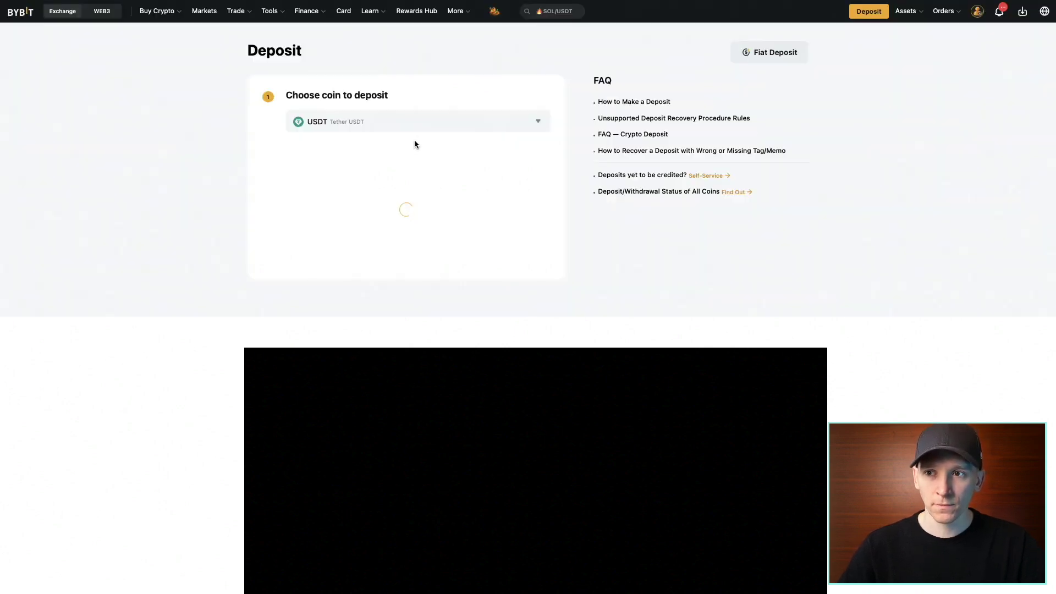
left_click(349, 183)
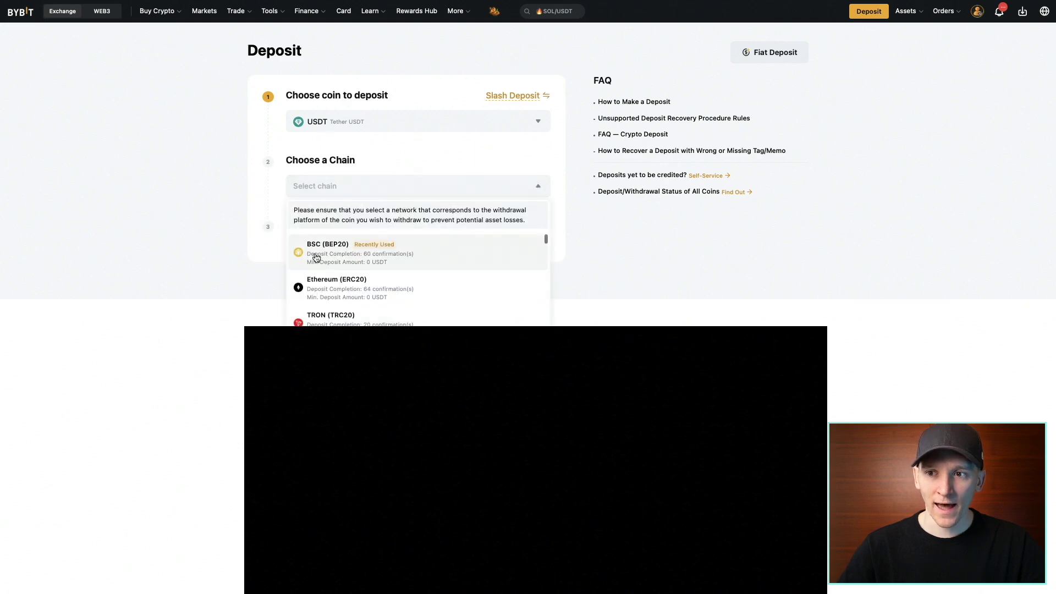
left_click(316, 258)
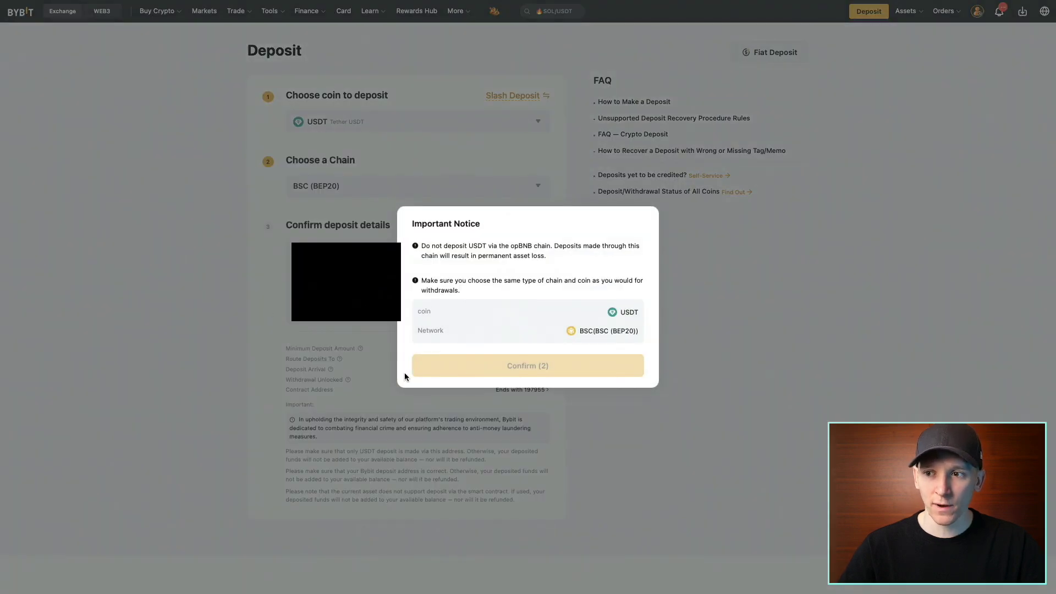
left_click(493, 364)
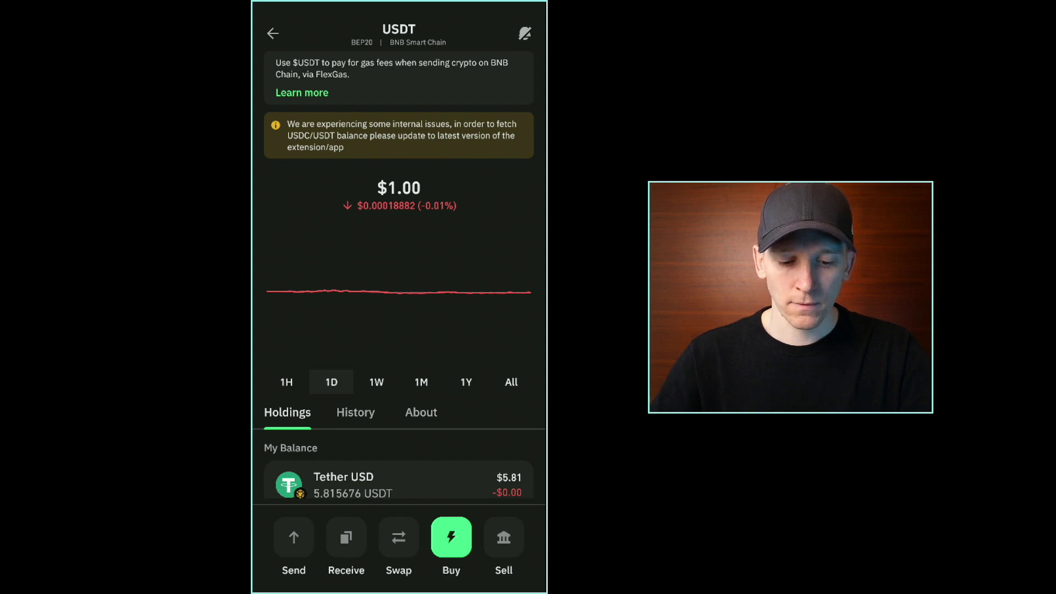
Send USDT: paste the recipient address, set the amount to Max, and continue.
left_click(294, 537)
left_click(277, 112)
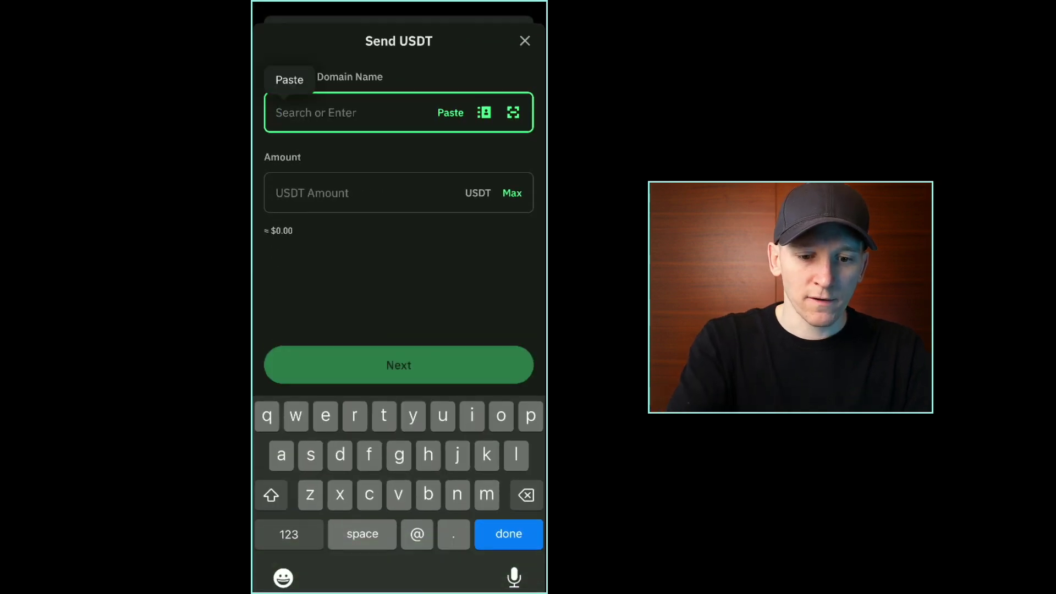
left_click(289, 79)
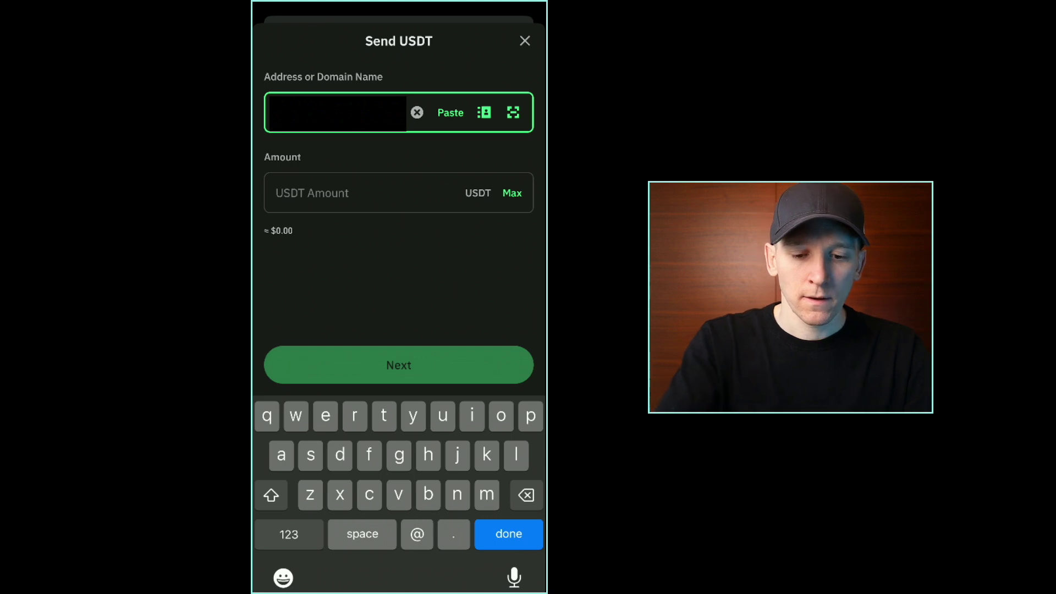
left_click(512, 192)
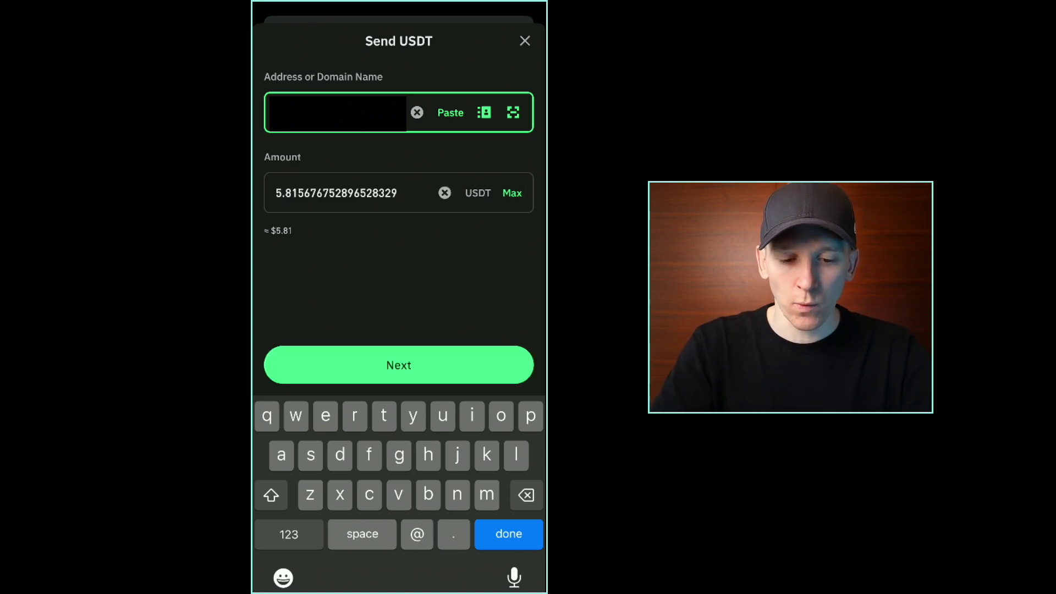
left_click(399, 365)
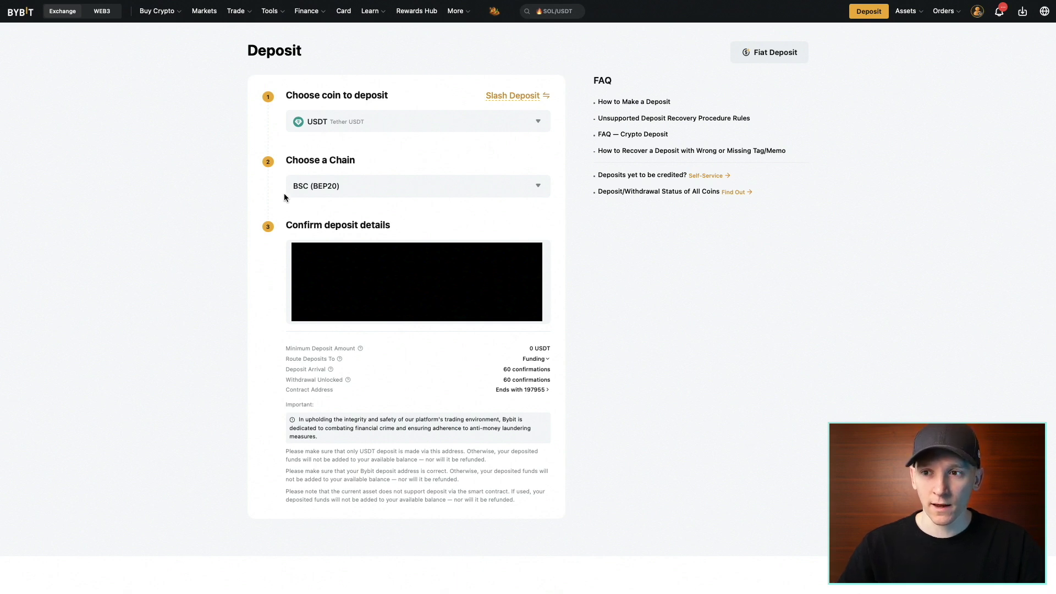
left_click(332, 187)
scroll(416, 280, "down", 5)
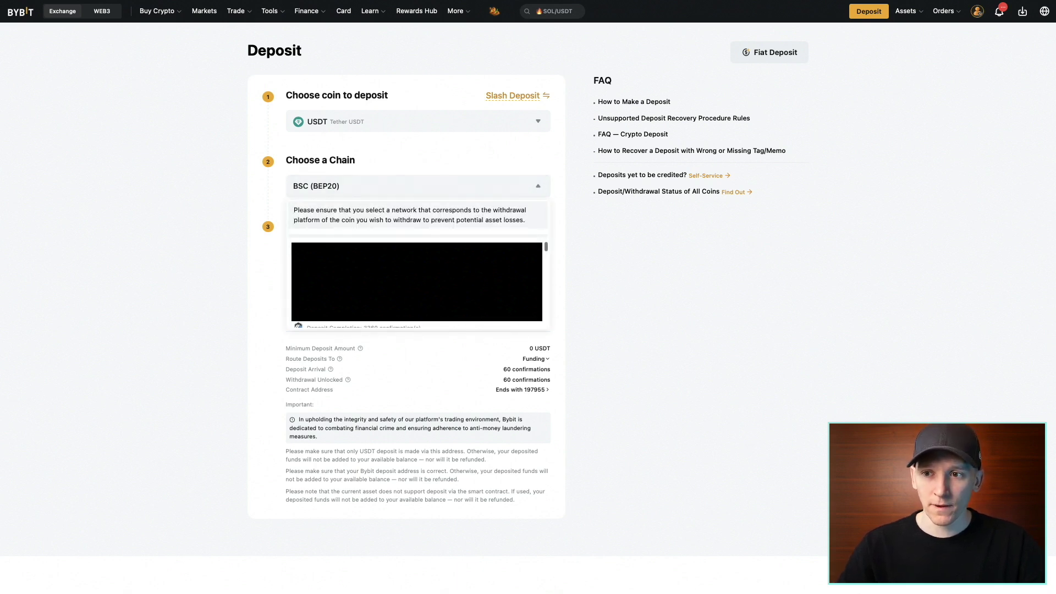
left_click(207, 211)
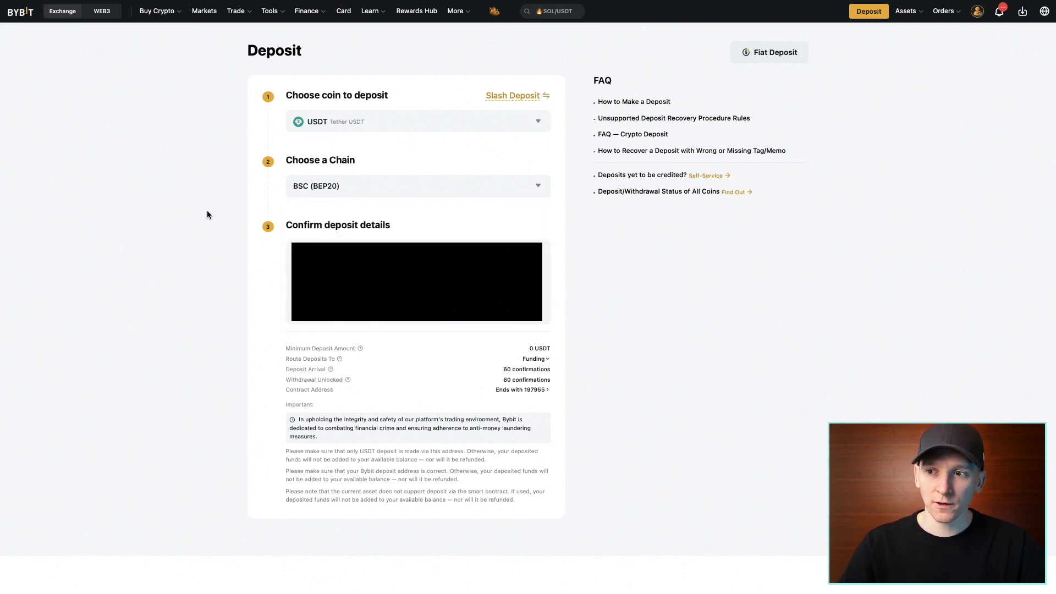